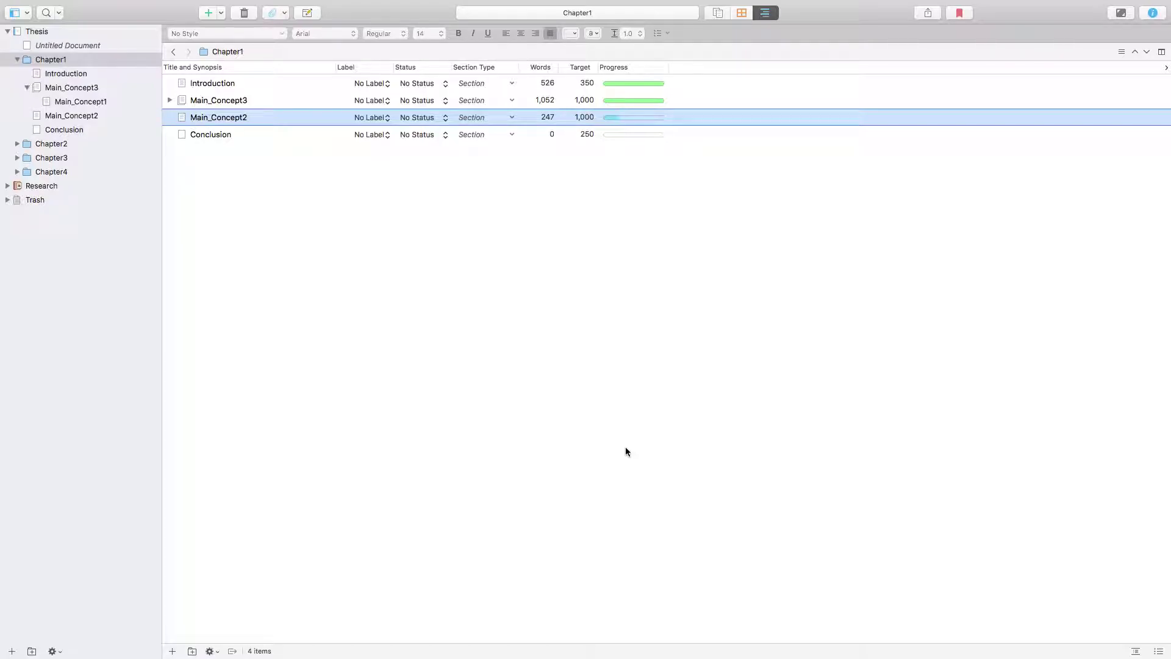
# - Open Chapter1's Introduction document, show the Inspector, widen it, and place the cursor in the document's notes
pyautogui.click(64, 74)
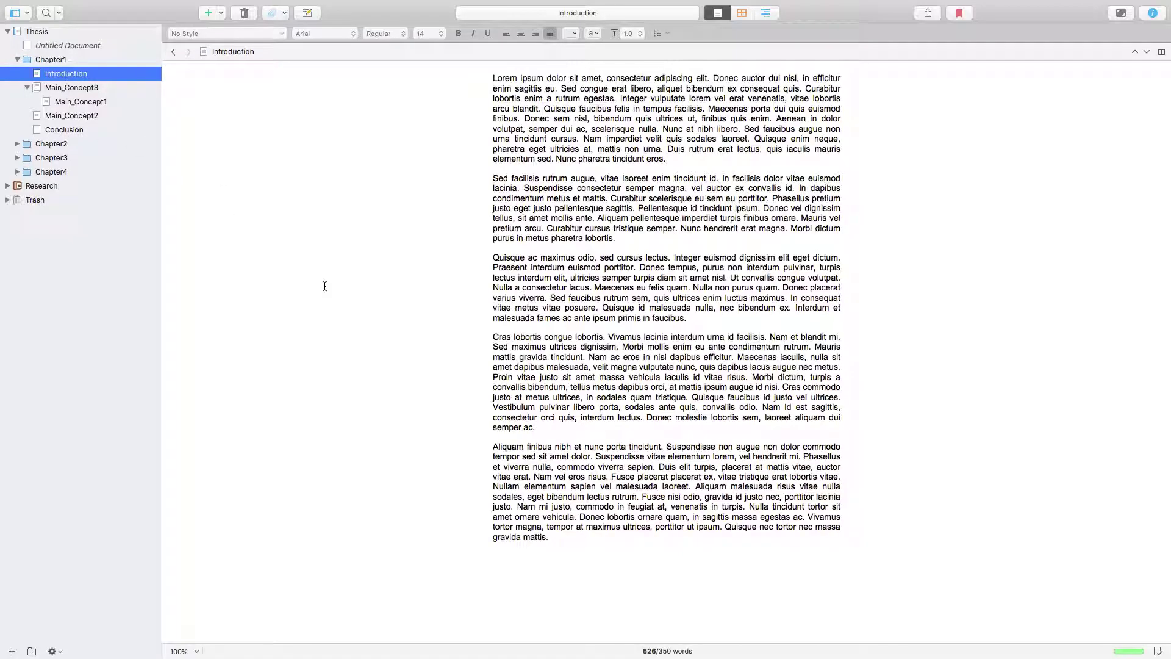
pyautogui.click(1152, 13)
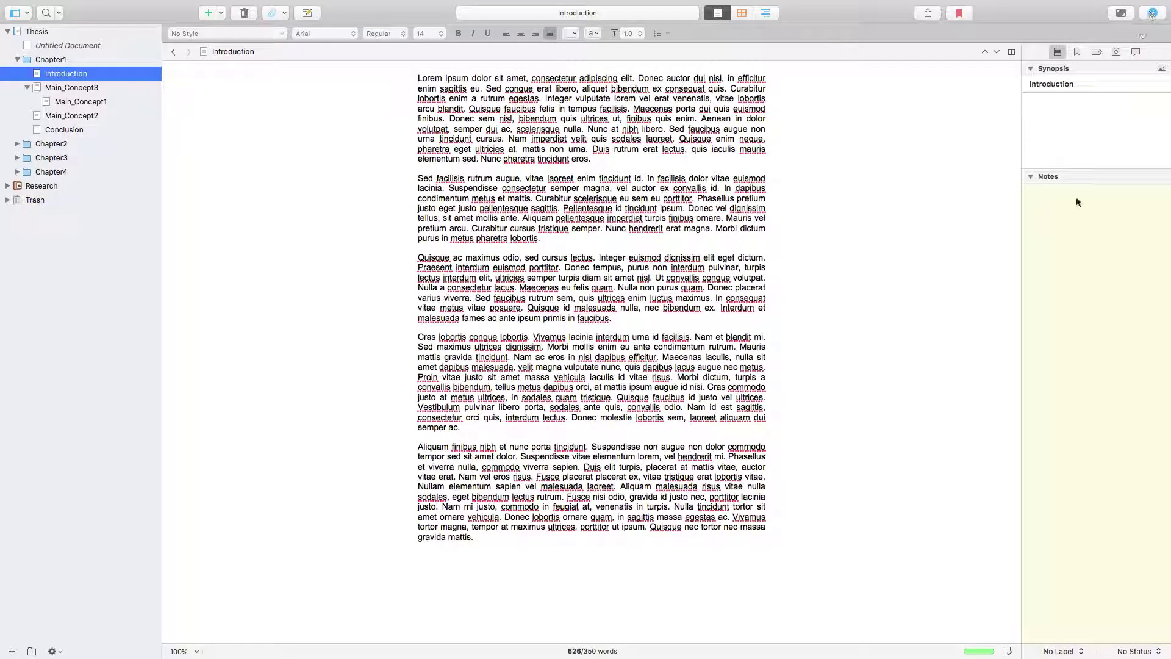
pyautogui.moveTo(1022, 209); pyautogui.dragTo(983, 244)
pyautogui.click(994, 253)
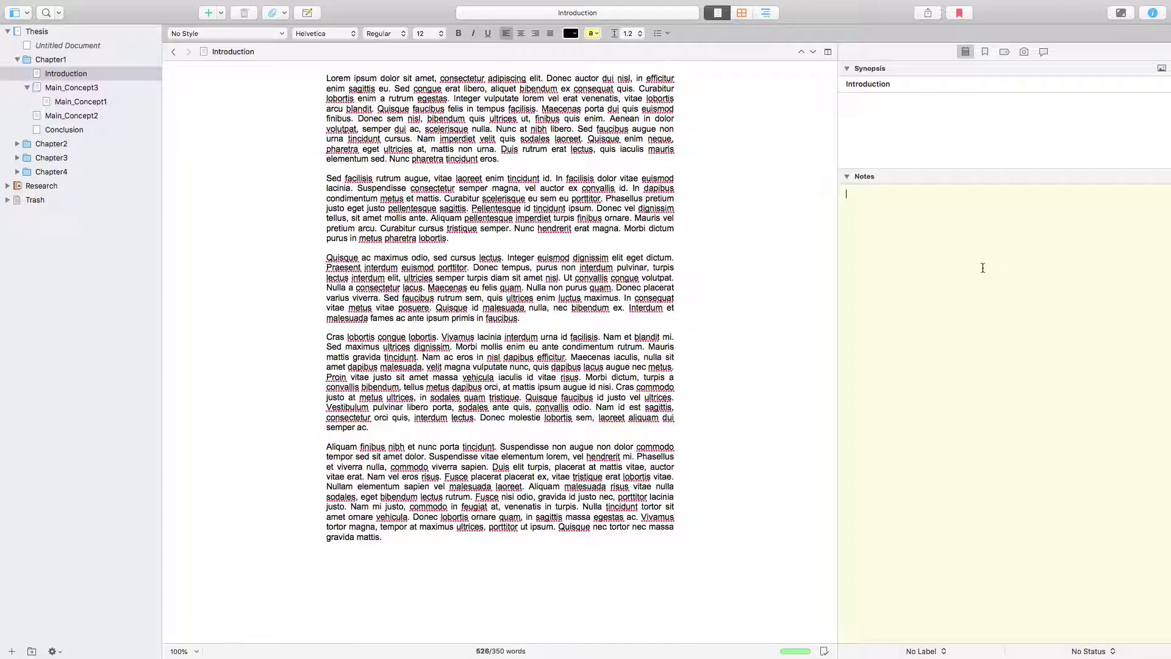
# - Rename the Main_Concept3 document in Chapter1 as Main_Concept1
pyautogui.click(72, 88)
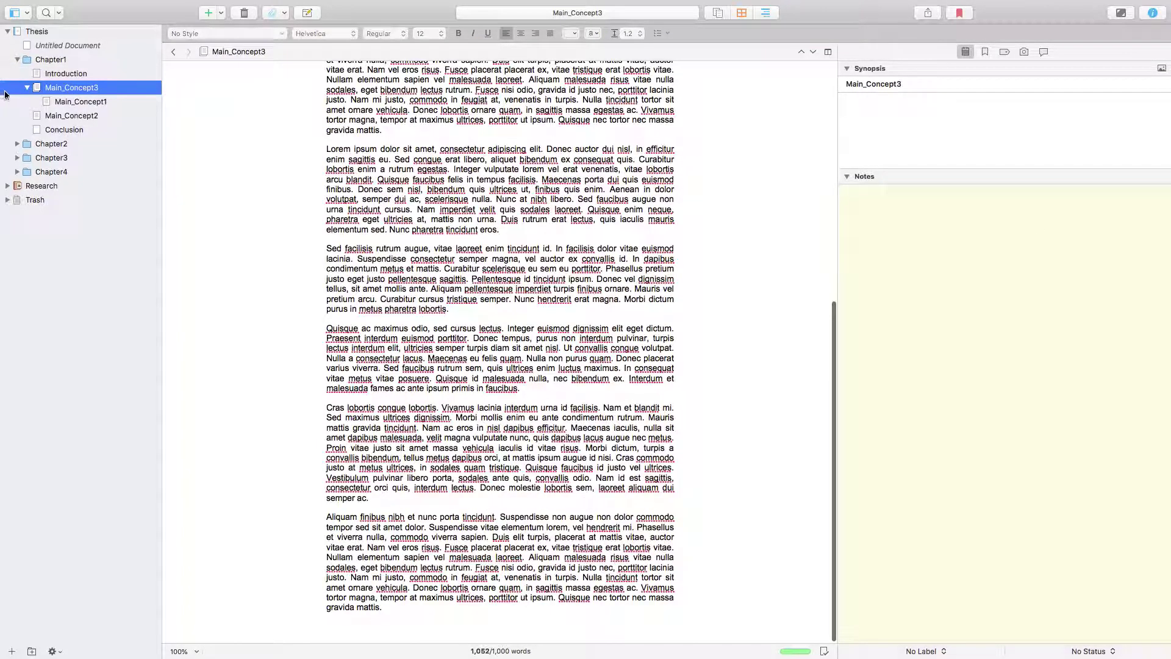
pyautogui.click(98, 90)
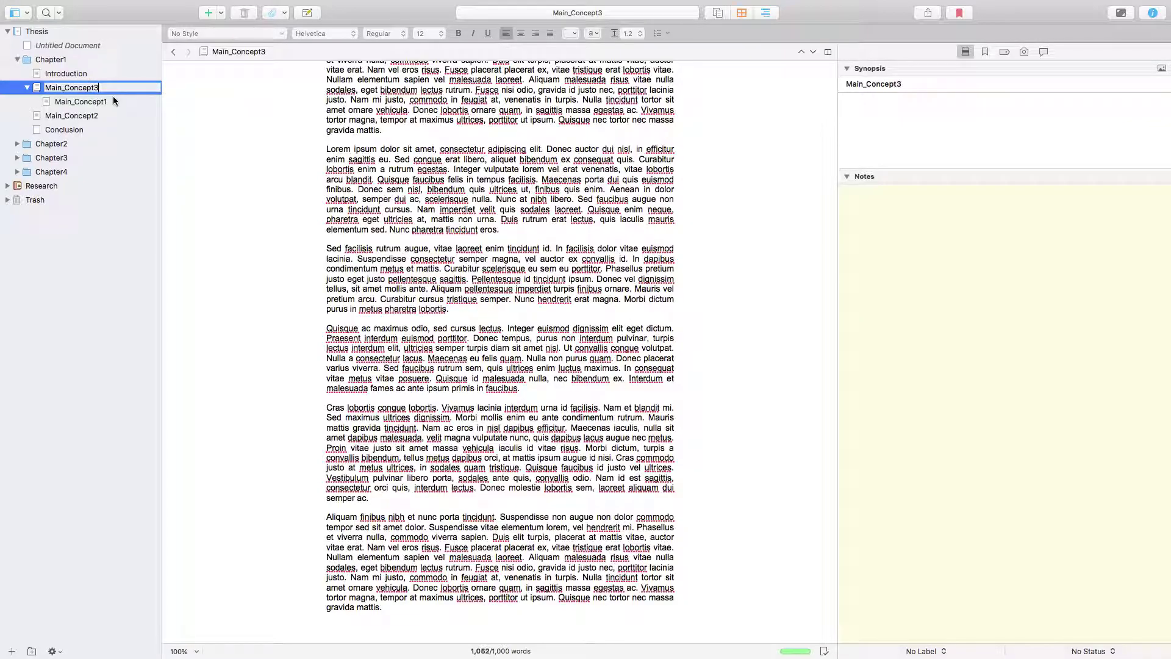
pyautogui.press('BackSpace')
pyautogui.write('1')
pyautogui.press('Return')
# - Rename the document nested under Main_Concept1 as Sub-Concept1
pyautogui.click(110, 101)
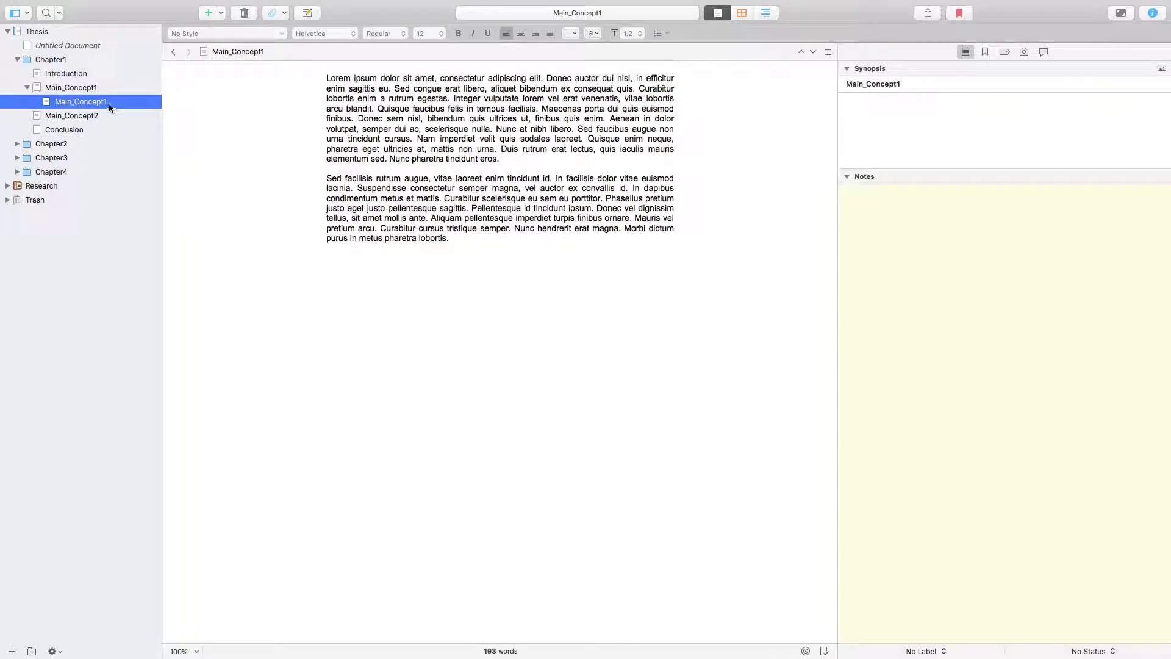
pyautogui.click(108, 104)
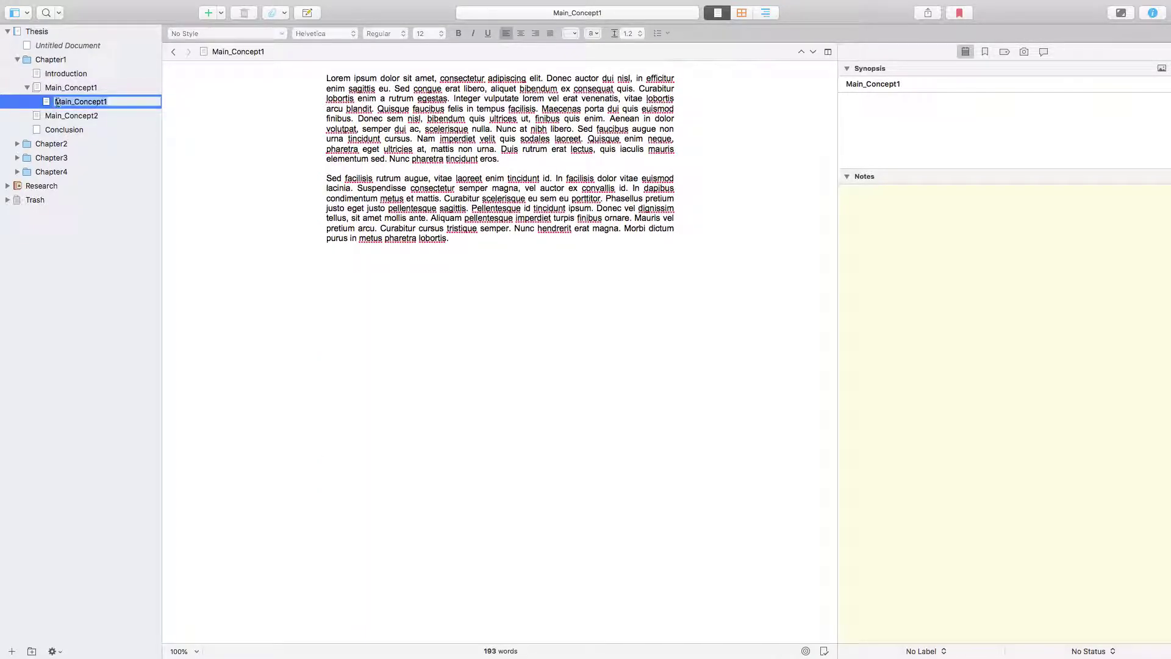
pyautogui.press('Right')
pyautogui.press('Left')
pyautogui.press('Left')
pyautogui.press('Left')
pyautogui.press('Left')
pyautogui.press('Left')
pyautogui.press('Left')
pyautogui.press('Left')
pyautogui.press('Left')
pyautogui.press('BackSpace')
pyautogui.press('BackSpace')
pyautogui.press('BackSpace')
pyautogui.press('BackSpace')
pyautogui.press('BackSpace')
pyautogui.write('Sub-')
pyautogui.press('Return')
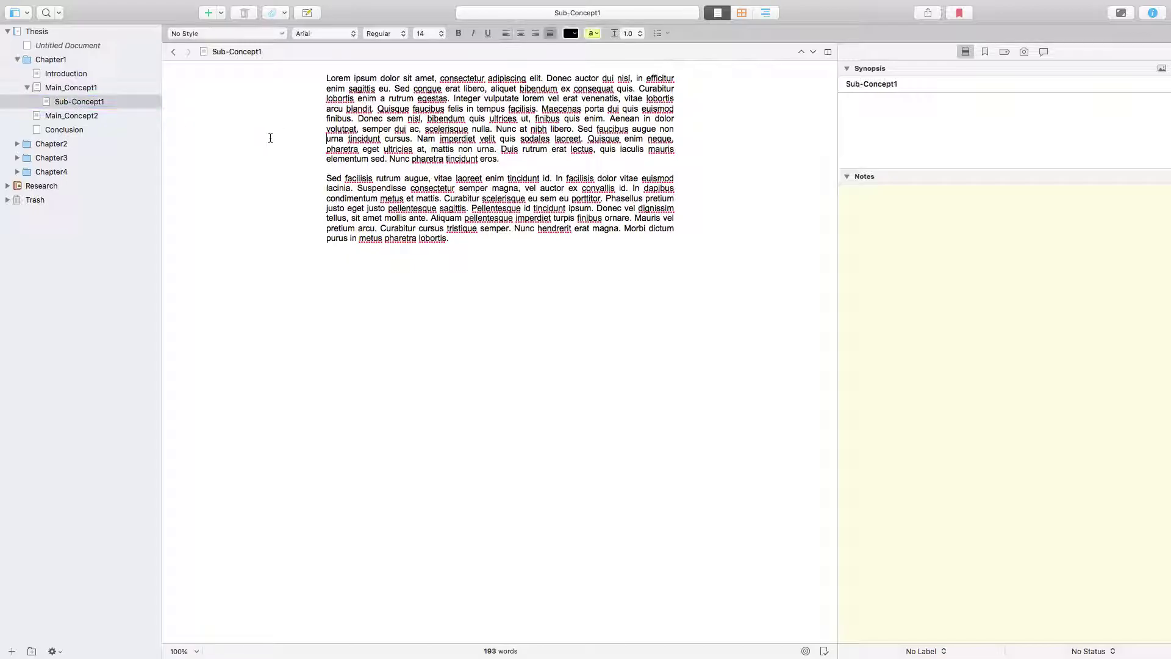
# - Start the parent Main_Concept1 document's notes with "Notes to Self:", a blank line, "Memo" and "Notes from Supervisor" on separate lines
pyautogui.click(106, 89)
pyautogui.click(921, 236)
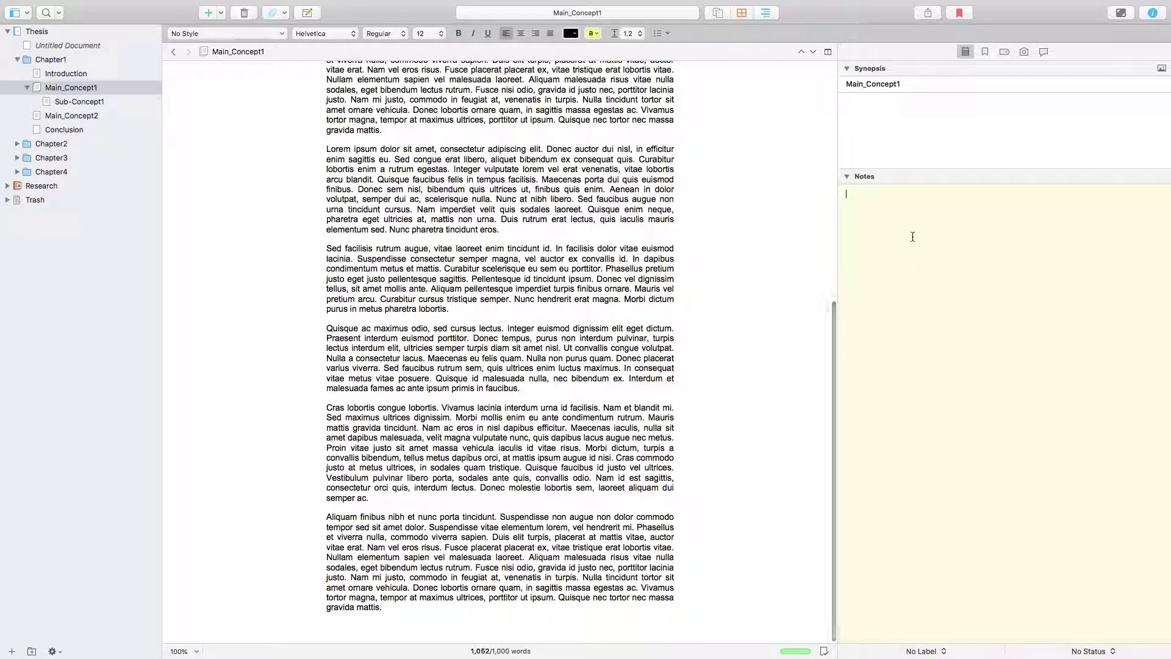
pyautogui.write('N')
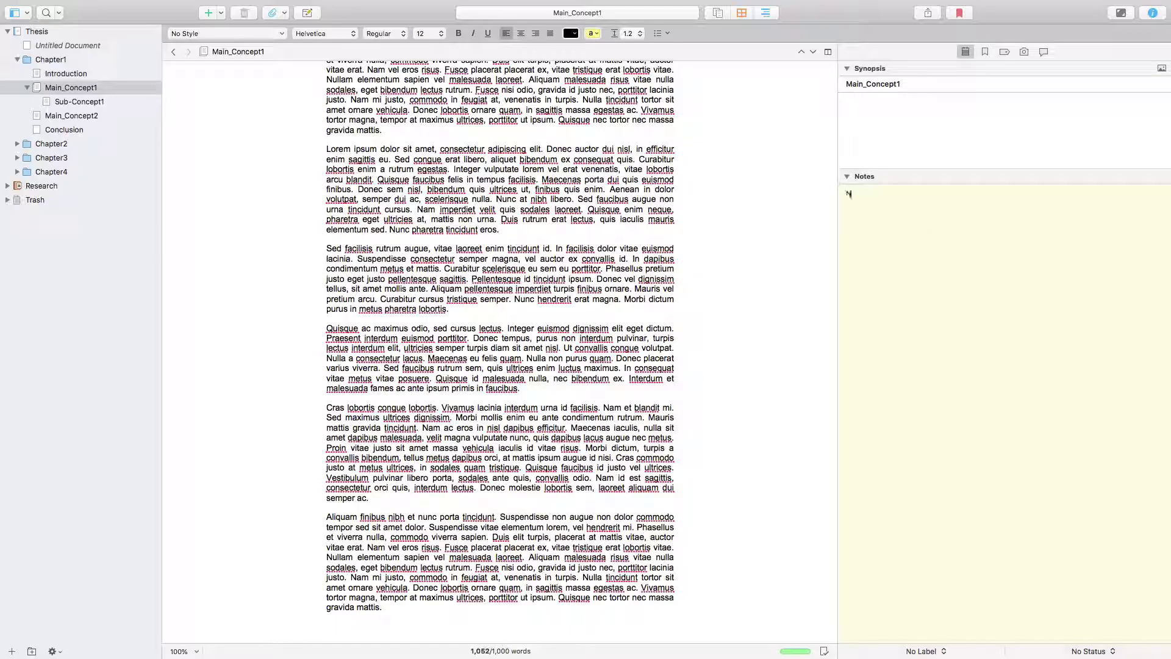
pyautogui.write('otes to Self:')
pyautogui.press('Return')
pyautogui.press('Return')
pyautogui.write('Memo')
pyautogui.press('Return')
pyautogui.write('Notes for')
pyautogui.press('BackSpace')
pyautogui.press('BackSpace')
pyautogui.write('rom Supervisor')
pyautogui.press('Return')
# - Add the note lines "Notes from academic writing advice" and "Remember to read blog on this section" to Main_Concept1
pyautogui.write('Notes from academic wirtin')
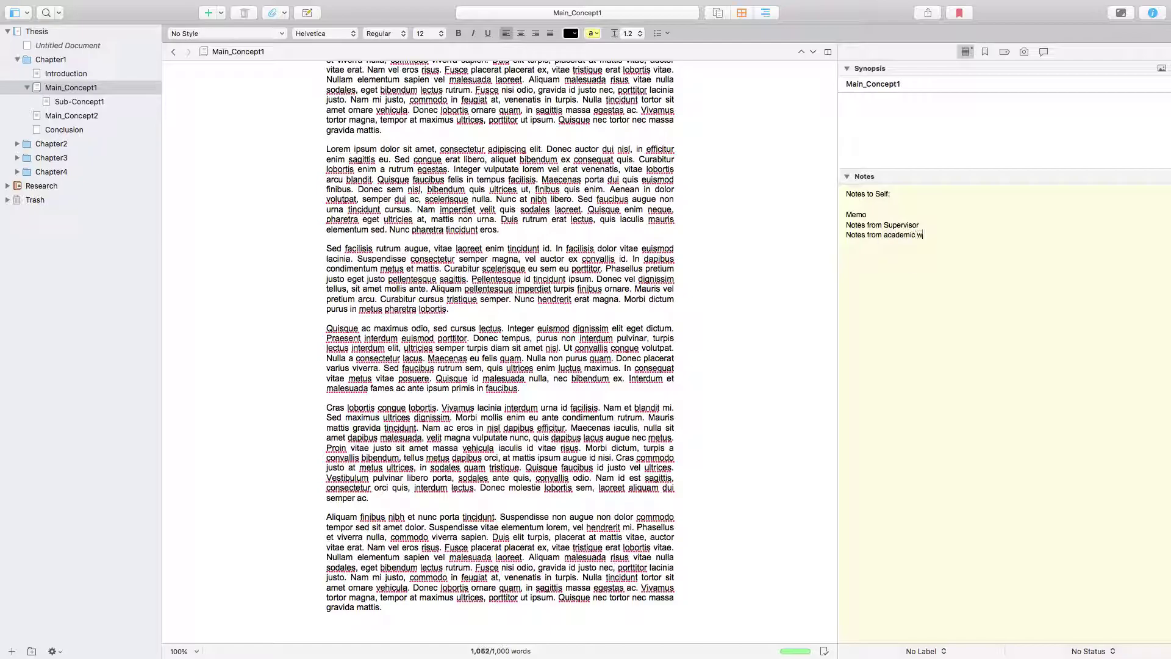
pyautogui.press('BackSpace')
pyautogui.press('BackSpace')
pyautogui.press('BackSpace')
pyautogui.press('BackSpace')
pyautogui.press('BackSpace')
pyautogui.write('riting advice')
pyautogui.press('Return')
pyautogui.write('remember to read blog on ')
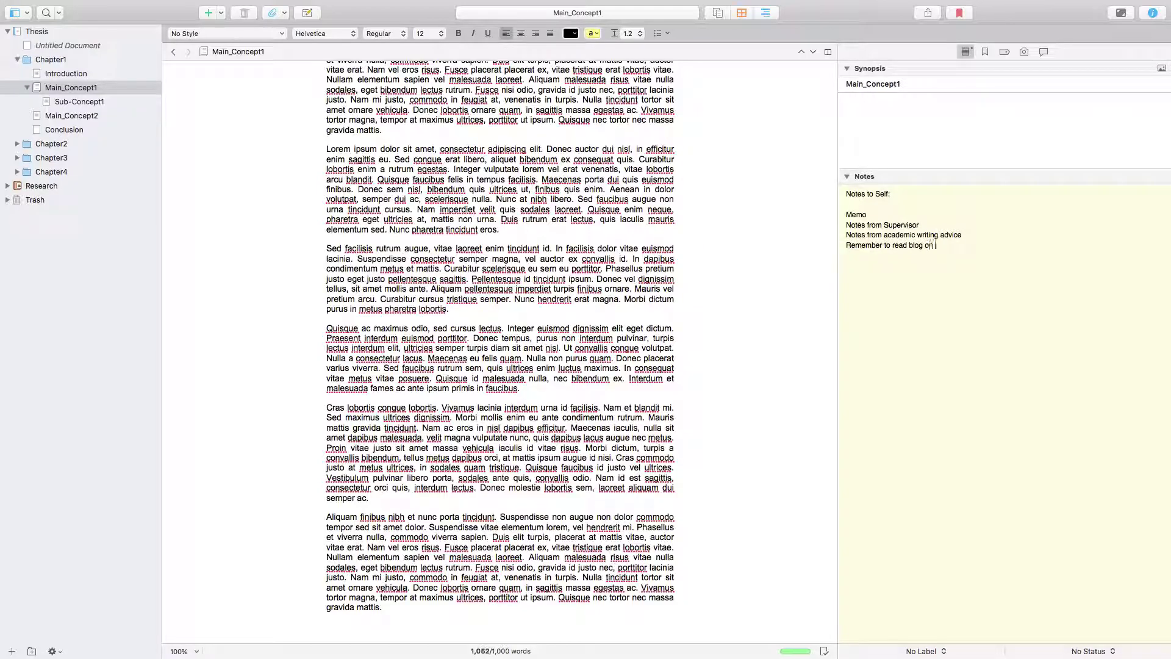
pyautogui.write('this section')
# - Write the Main_Concept1 synopsis as "In this section, I am going to examine X Y Z."
pyautogui.click(468, 159)
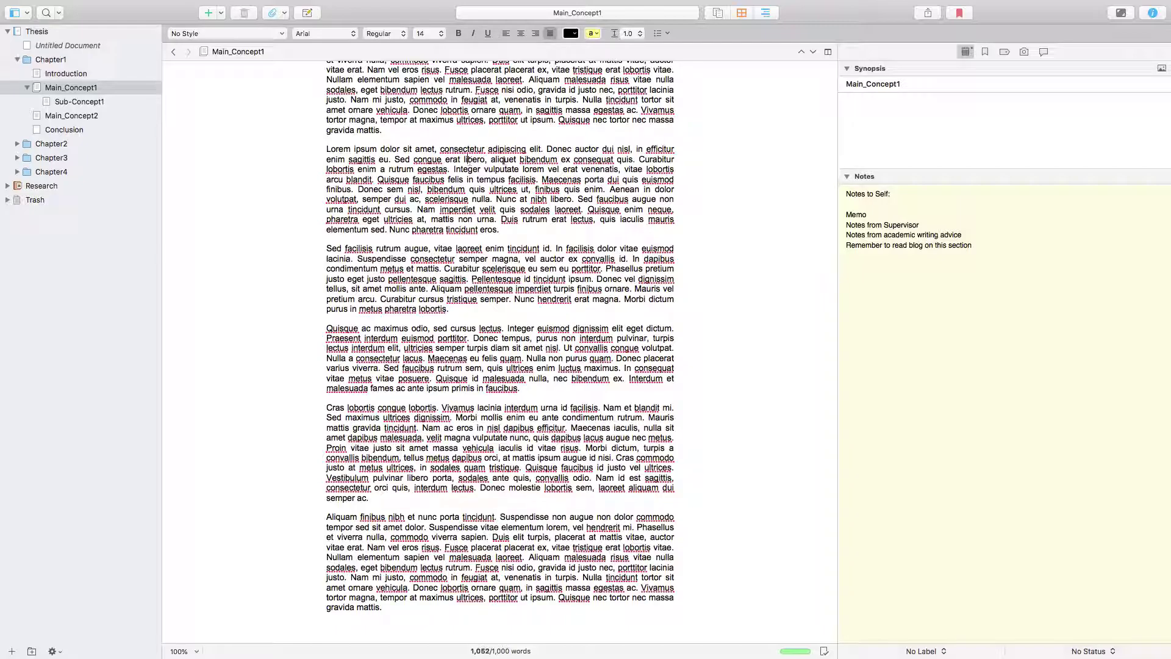
pyautogui.scroll(10, 504, 160)
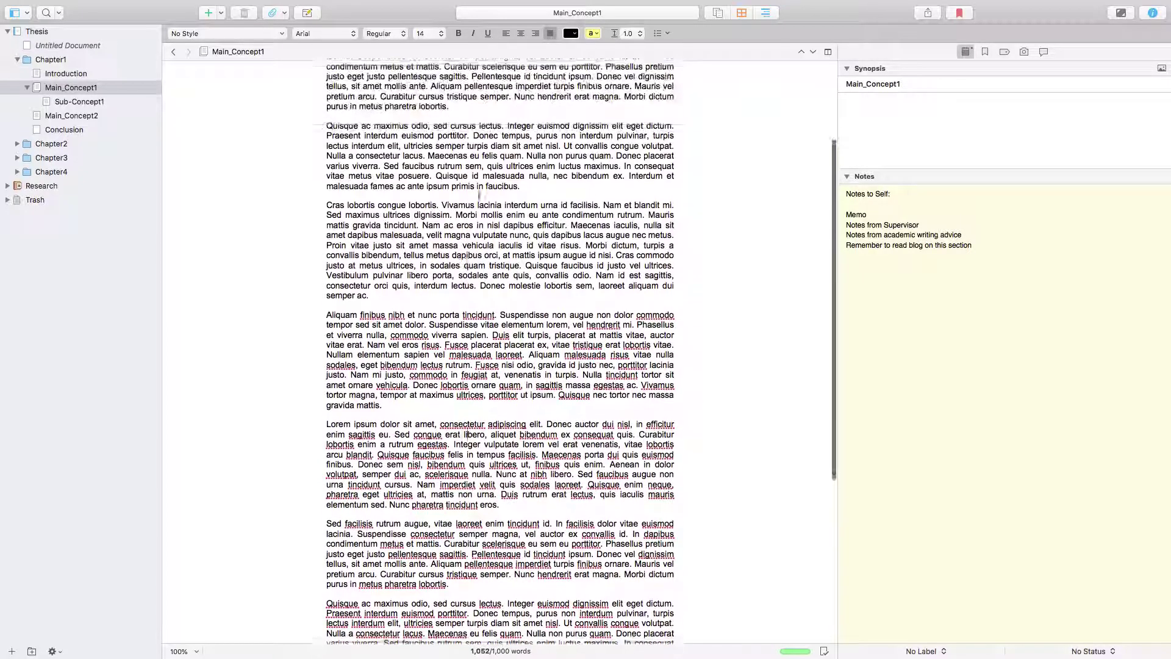
pyautogui.scroll(5, 479, 196)
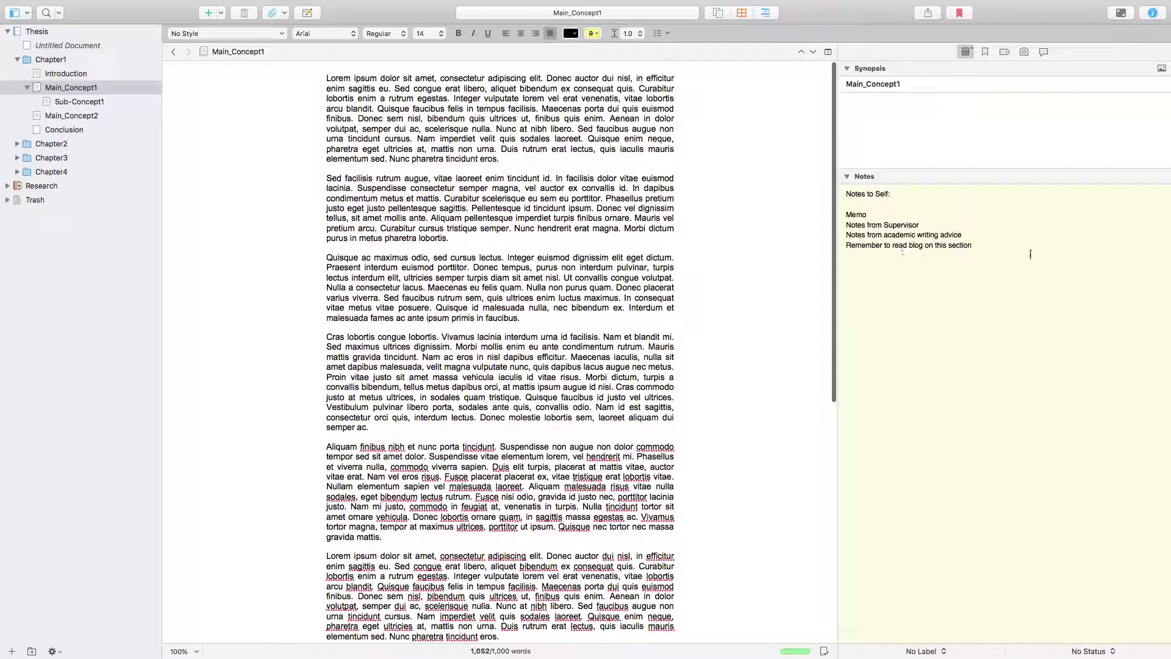
pyautogui.click(1030, 254)
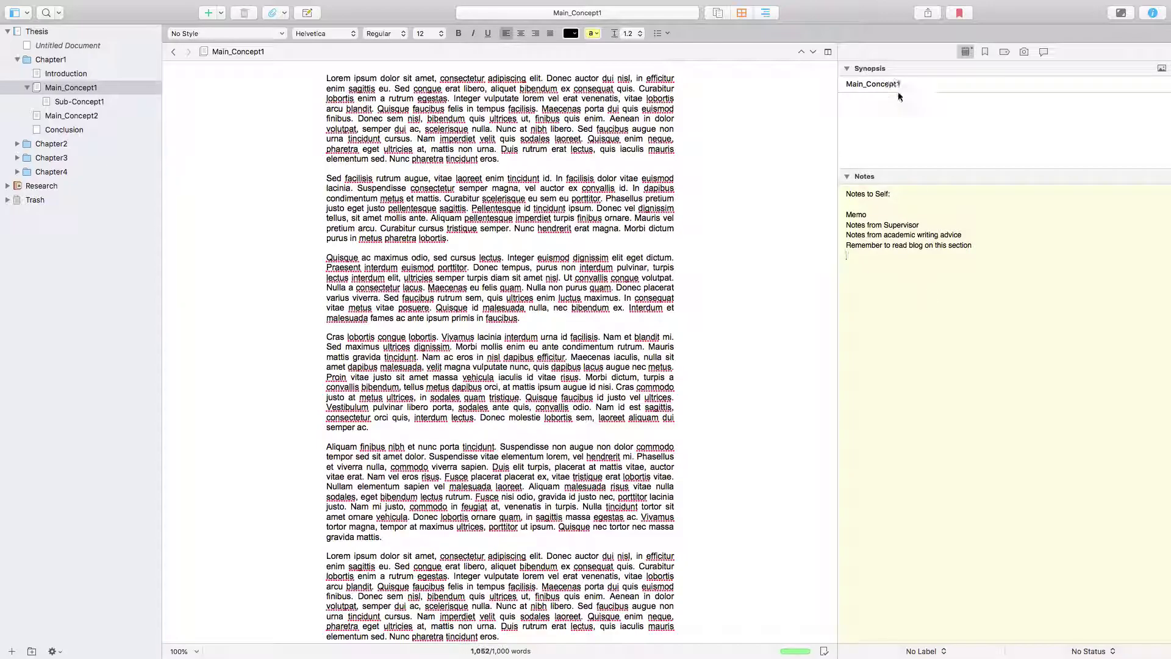
pyautogui.click(881, 116)
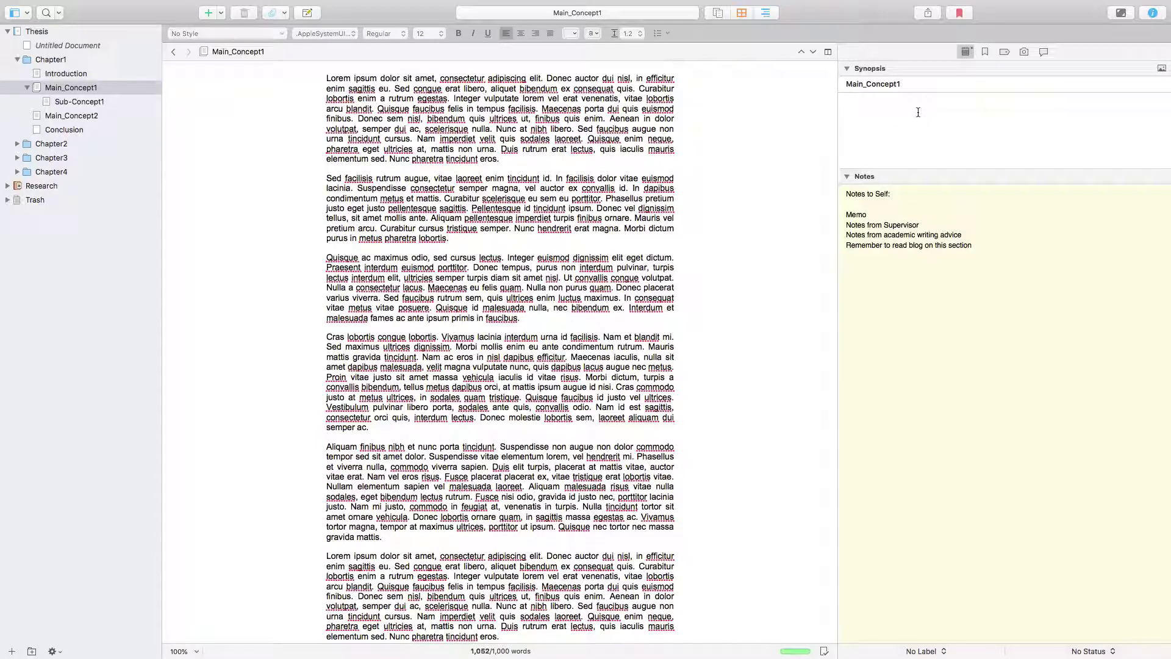
pyautogui.write('In this section, I am going to examine X Y Z.')
# - Delete all body text from the Main_Concept1 document and collapse its sub-documents in the project outline
pyautogui.click(593, 199)
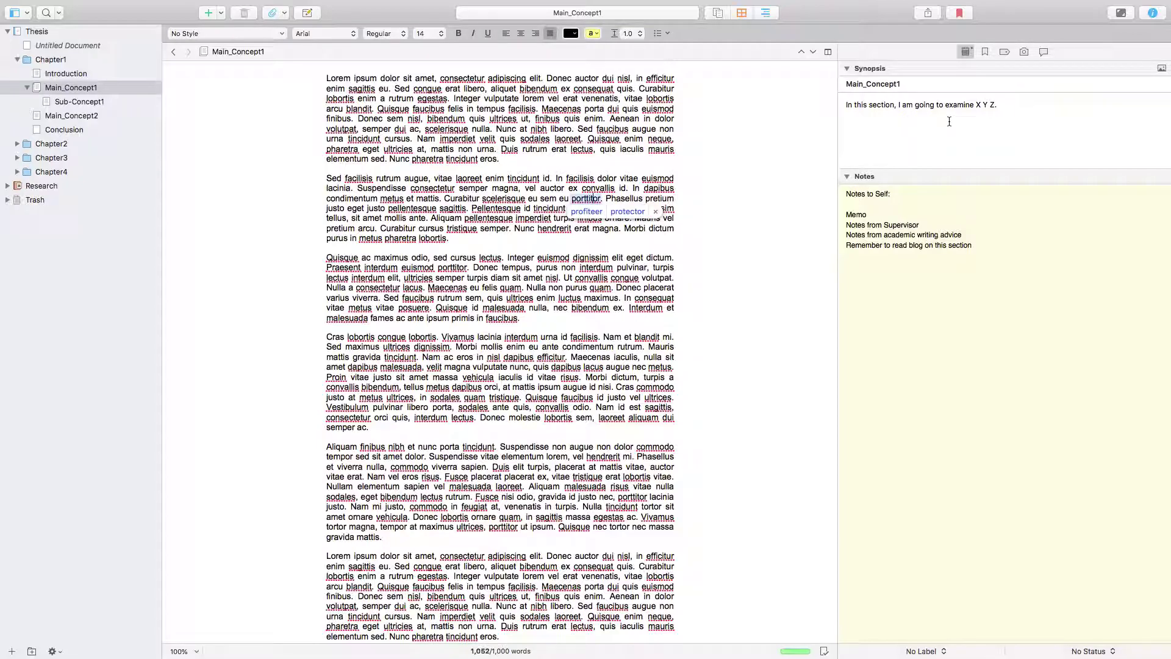
pyautogui.click(471, 178)
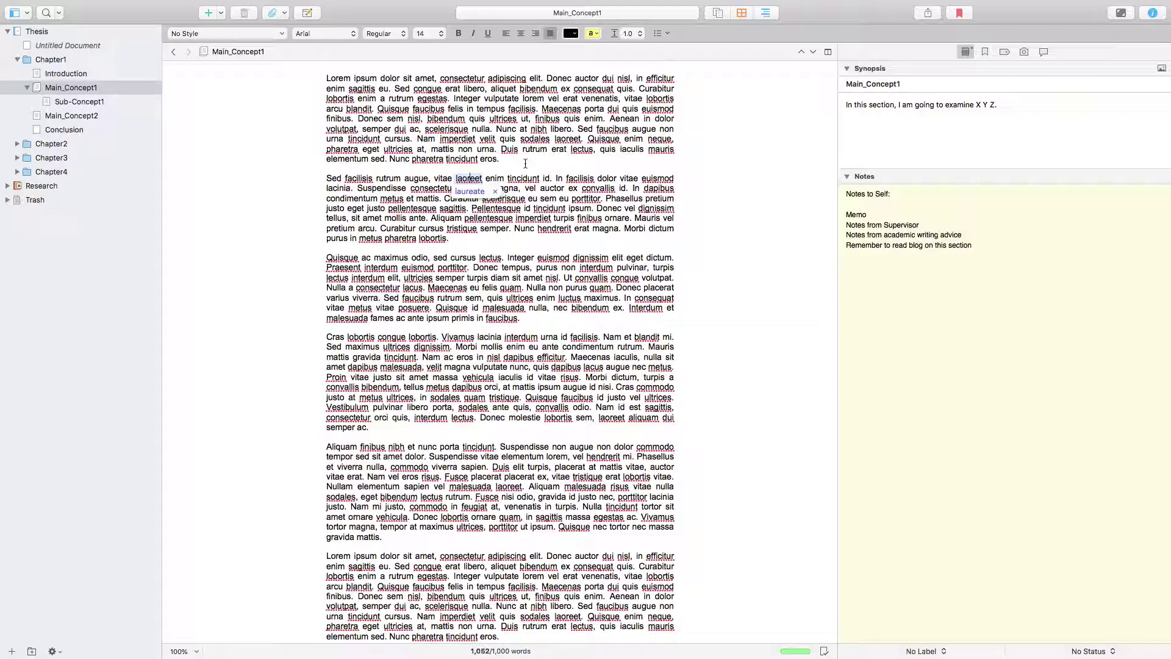
pyautogui.moveTo(327, 78); pyautogui.dragTo(667, 491)
pyautogui.click(662, 469)
pyautogui.scroll(1, 662, 469)
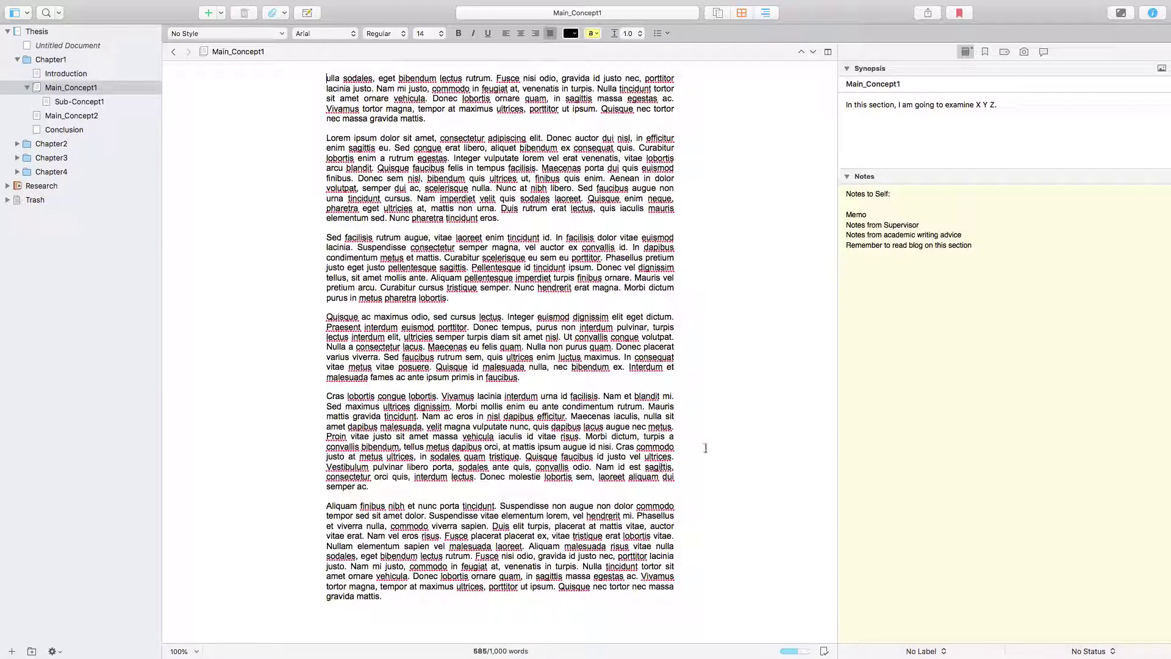
pyautogui.moveTo(403, 607); pyautogui.dragTo(307, 170)
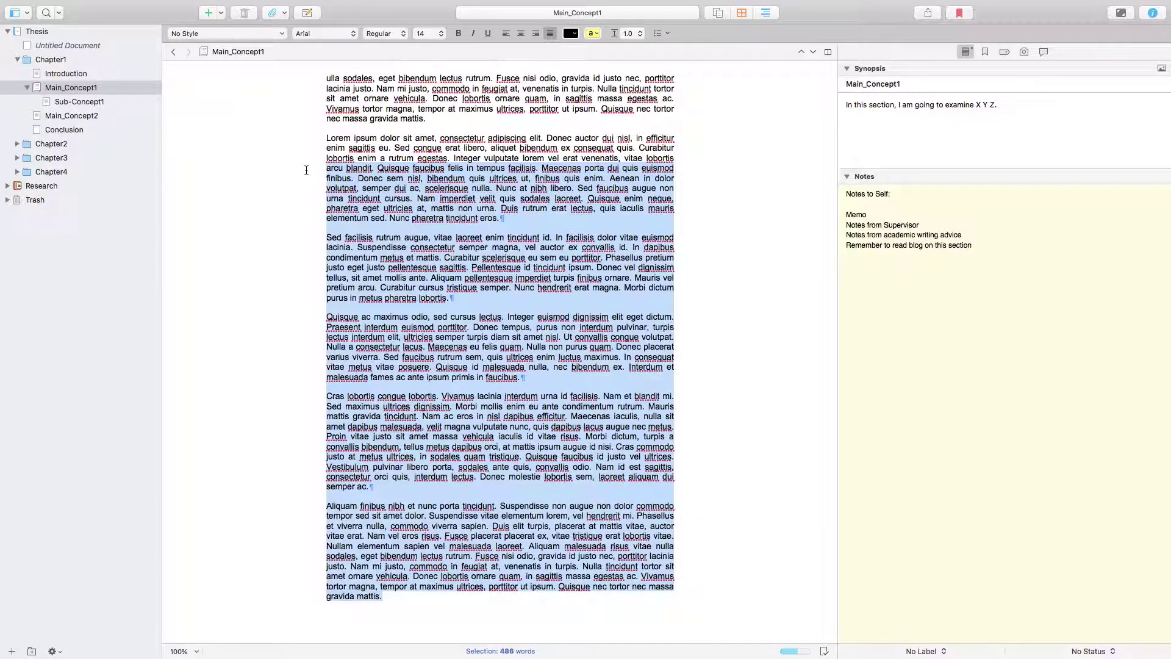
pyautogui.press('BackSpace')
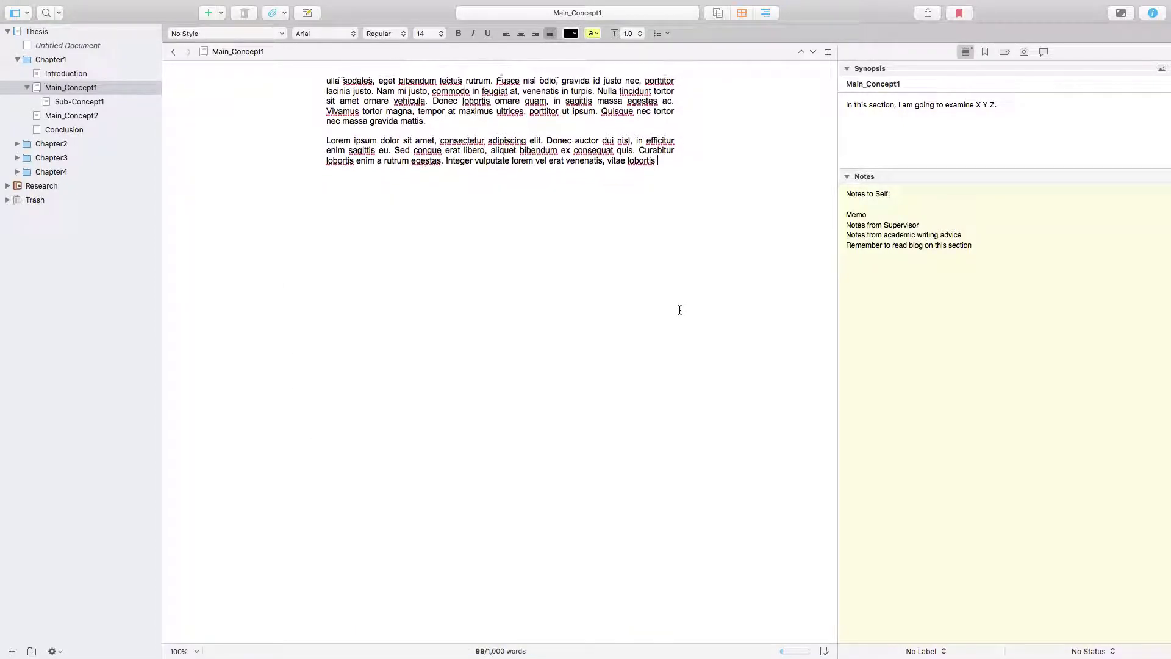
pyautogui.moveTo(675, 191); pyautogui.dragTo(299, 111)
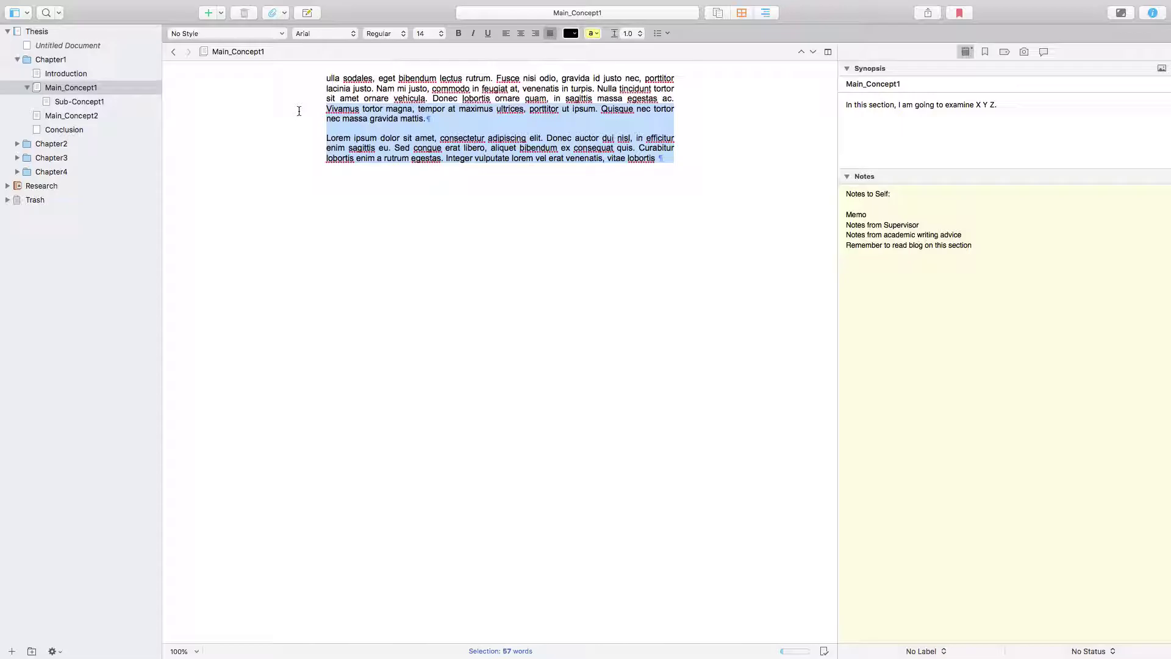
pyautogui.press('BackSpace')
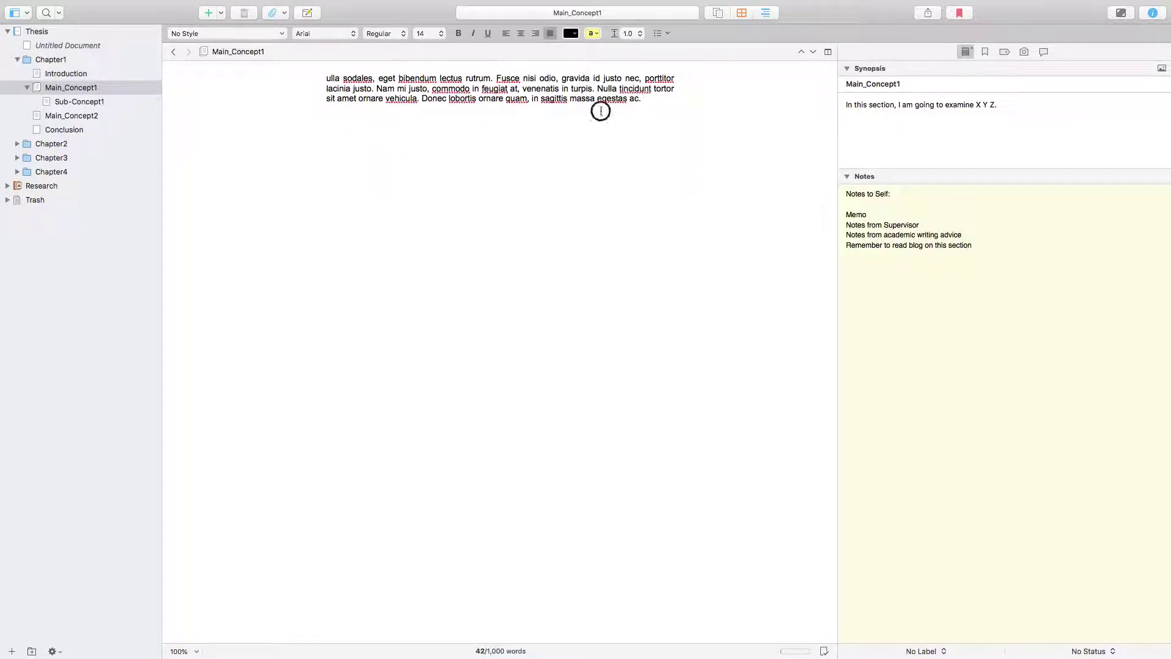
pyautogui.moveTo(601, 111); pyautogui.dragTo(327, 74)
pyautogui.press('BackSpace')
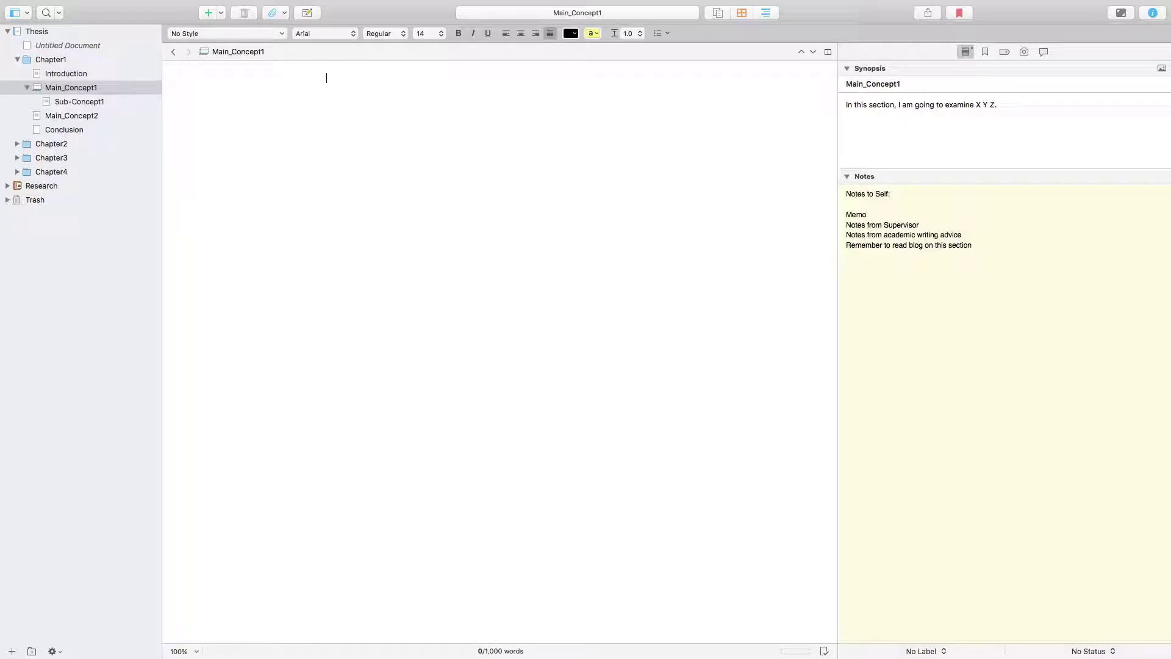
pyautogui.click(27, 87)
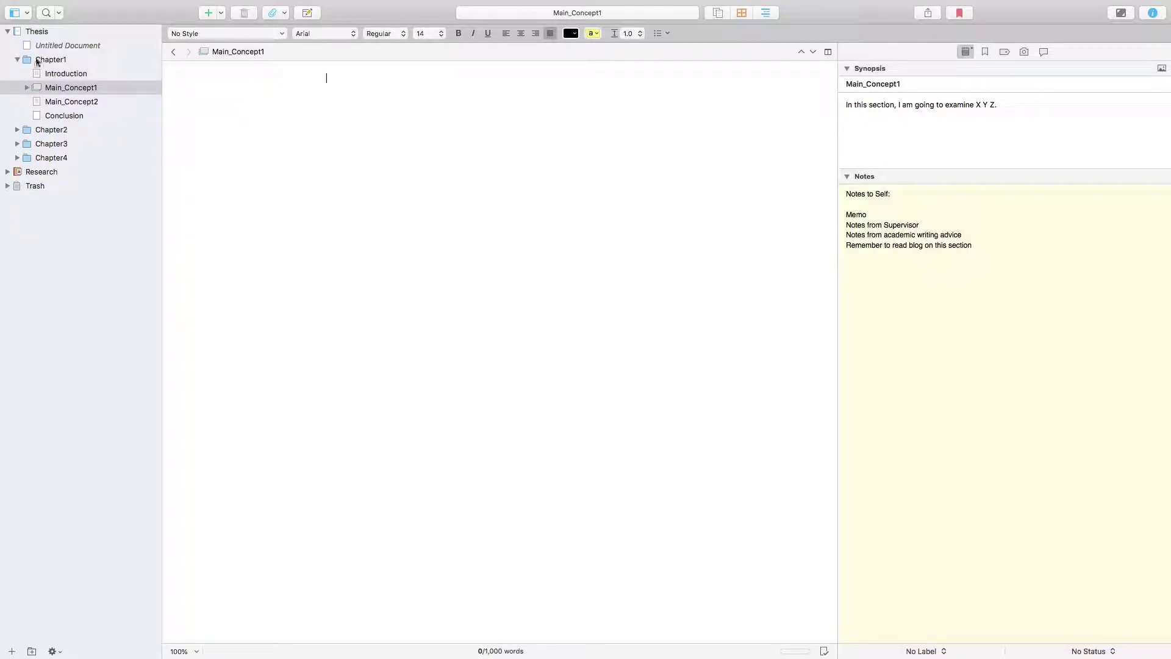